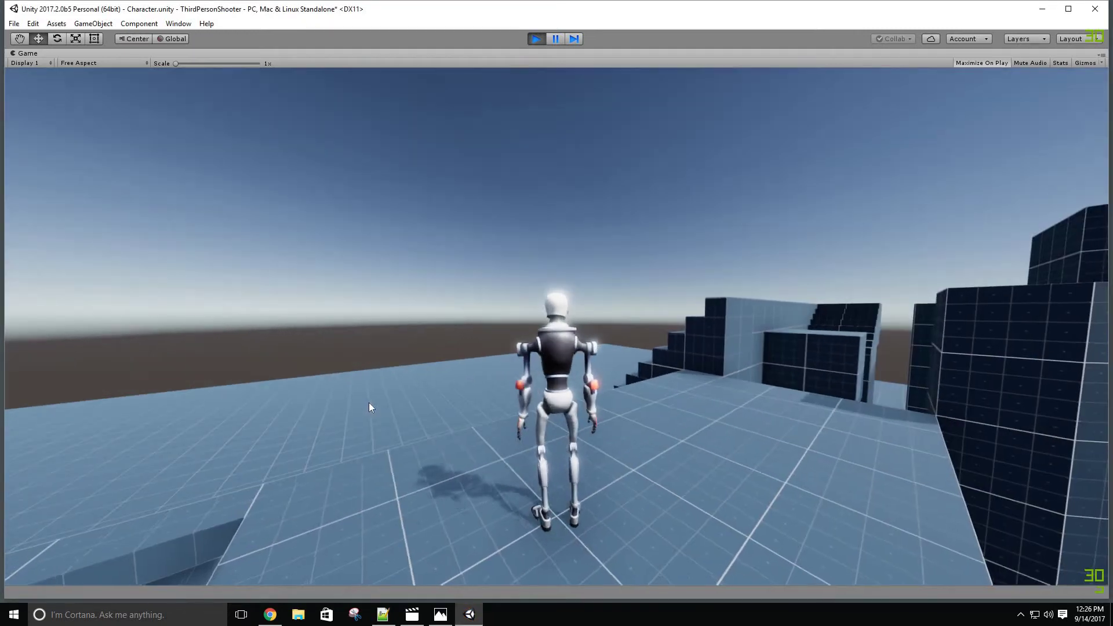
# Run the character across the obstacle course, jump to the tall wall's ledge and climb onto its top
pyautogui.press('w')
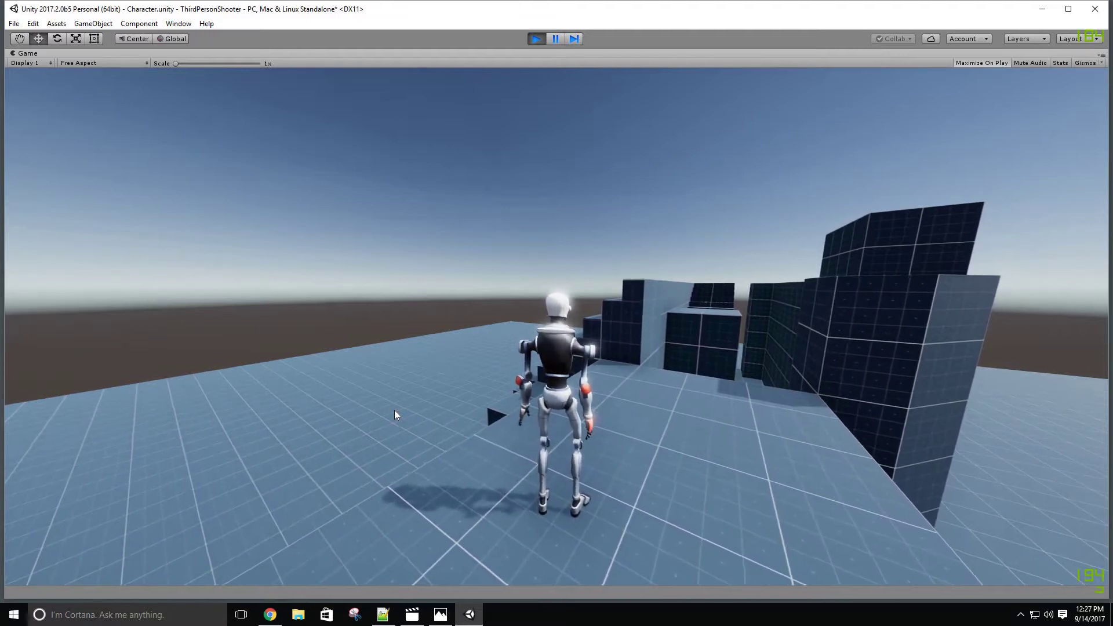
pyautogui.press('w')
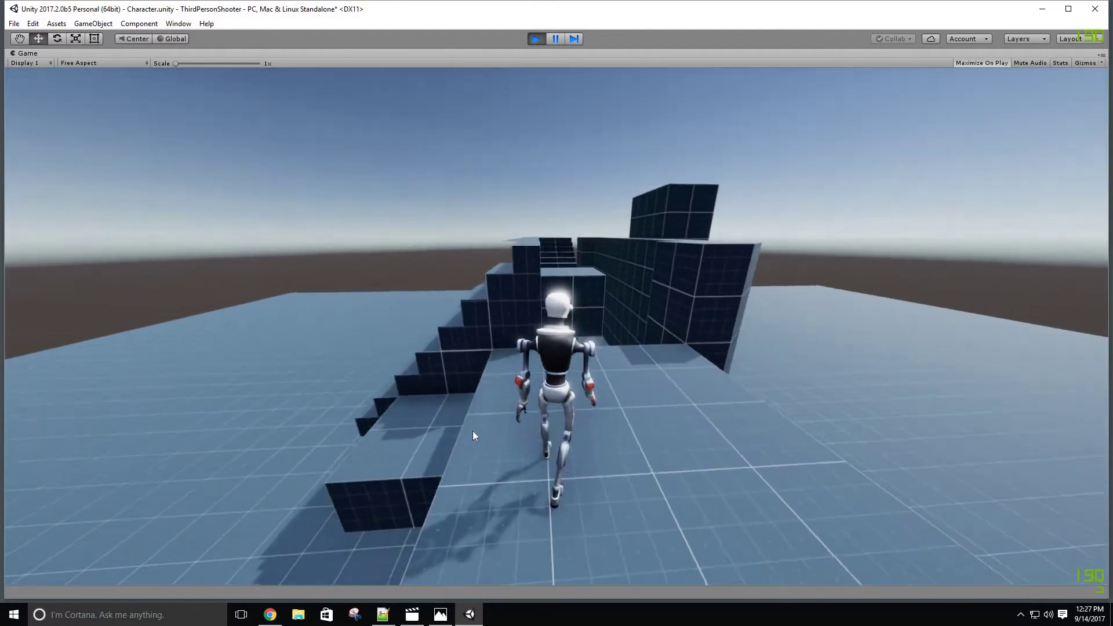
pyautogui.press('w')
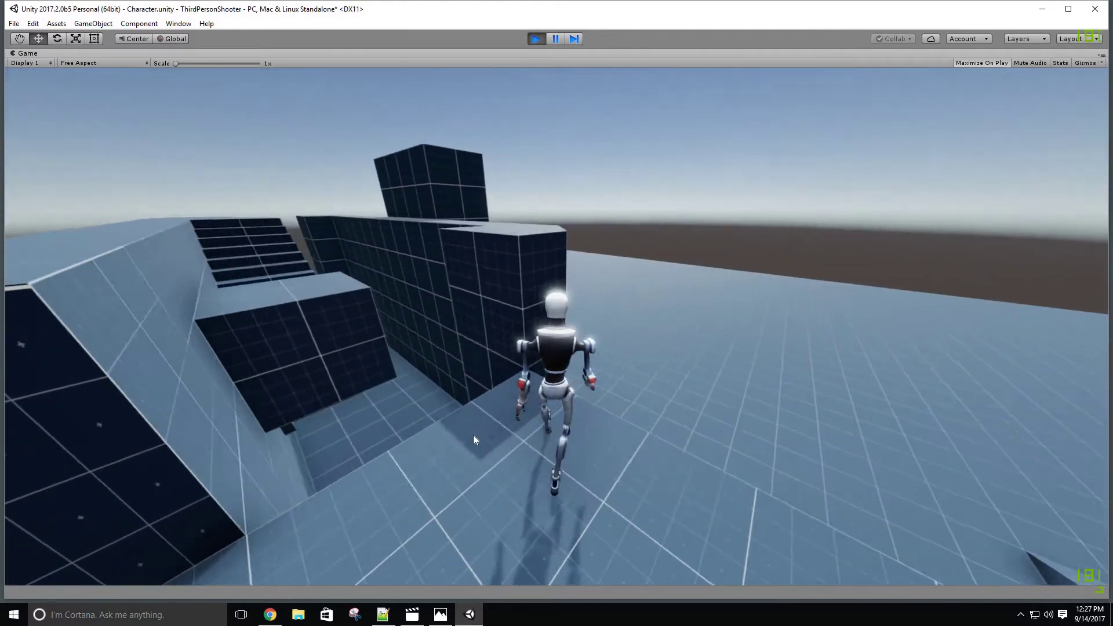
pyautogui.press('w')
pyautogui.press('space')
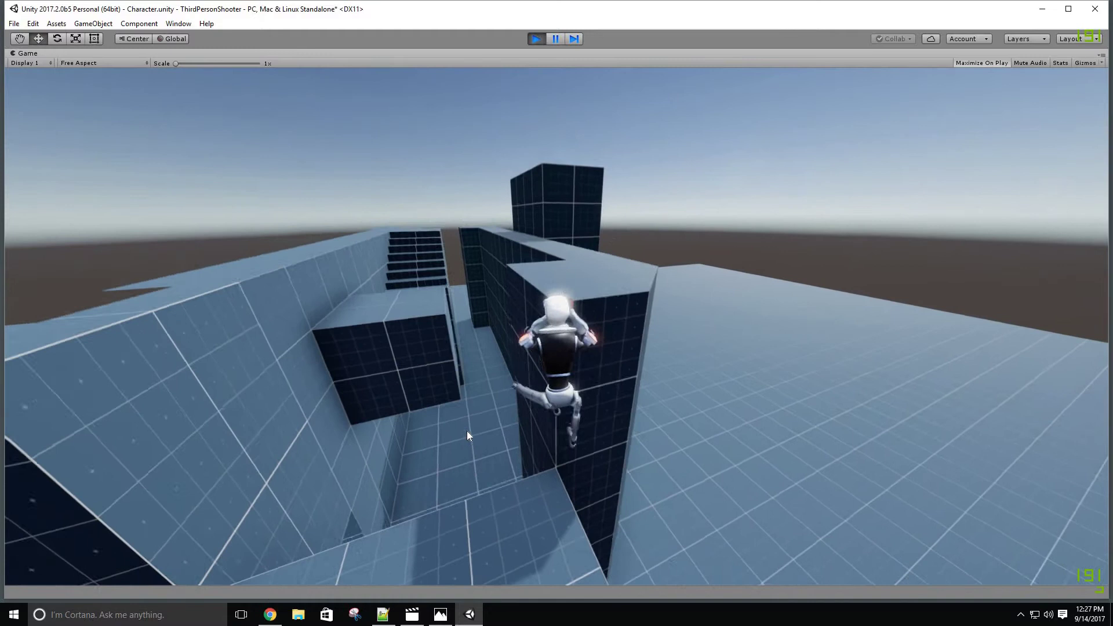
pyautogui.press('a')
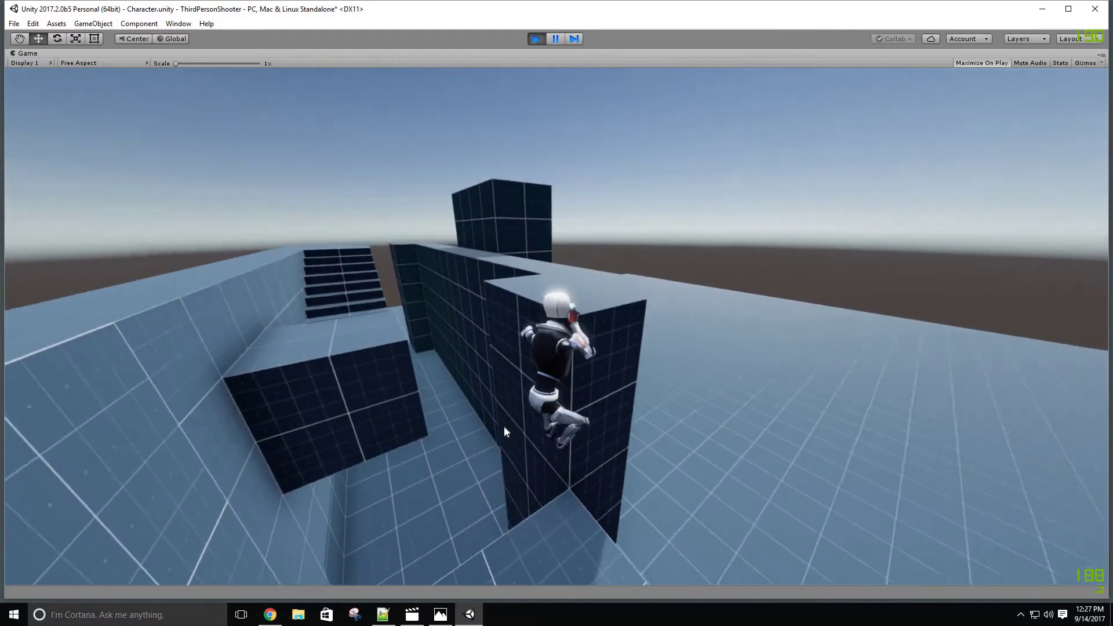
pyautogui.press('a')
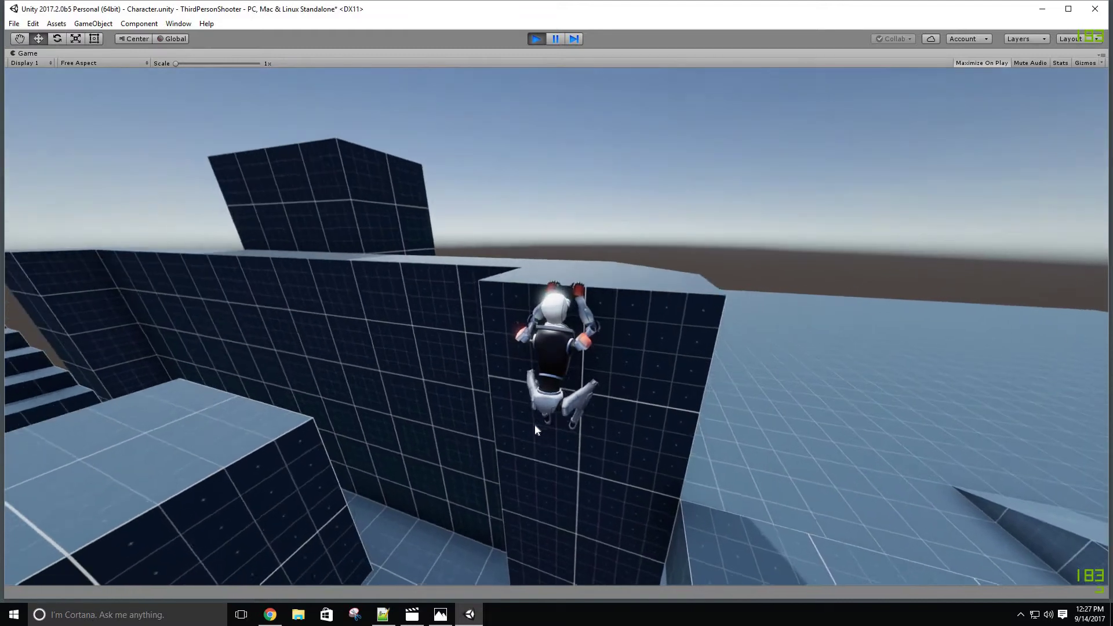
pyautogui.press('space')
pyautogui.press('w')
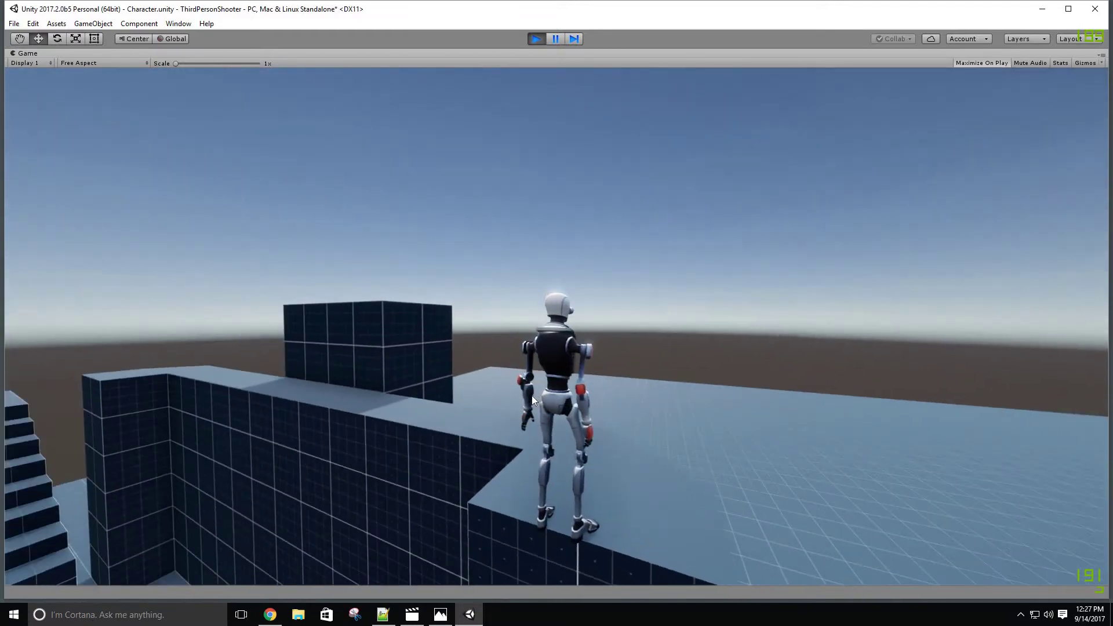
# Run the character along the top of the wall past the large block and jump off the far end
pyautogui.press('w')
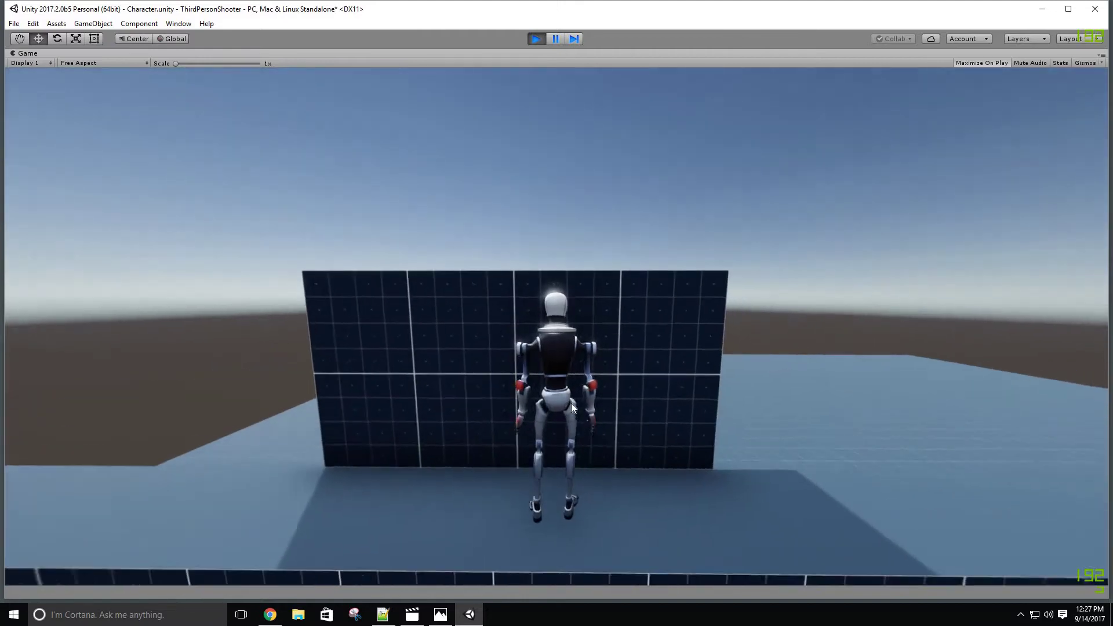
pyautogui.press('d')
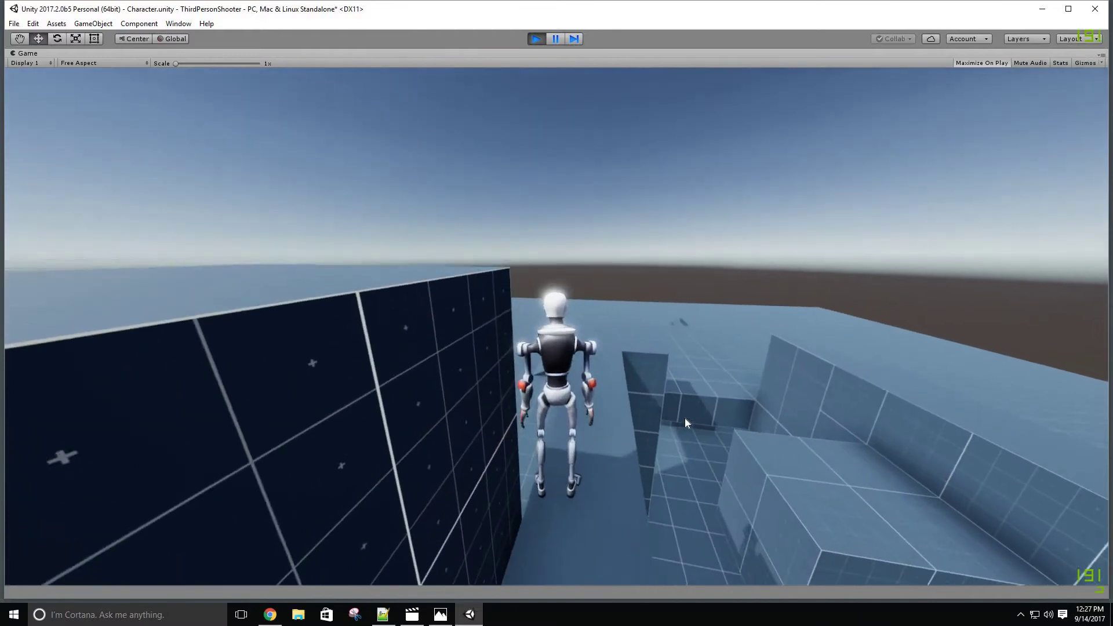
pyautogui.press('w')
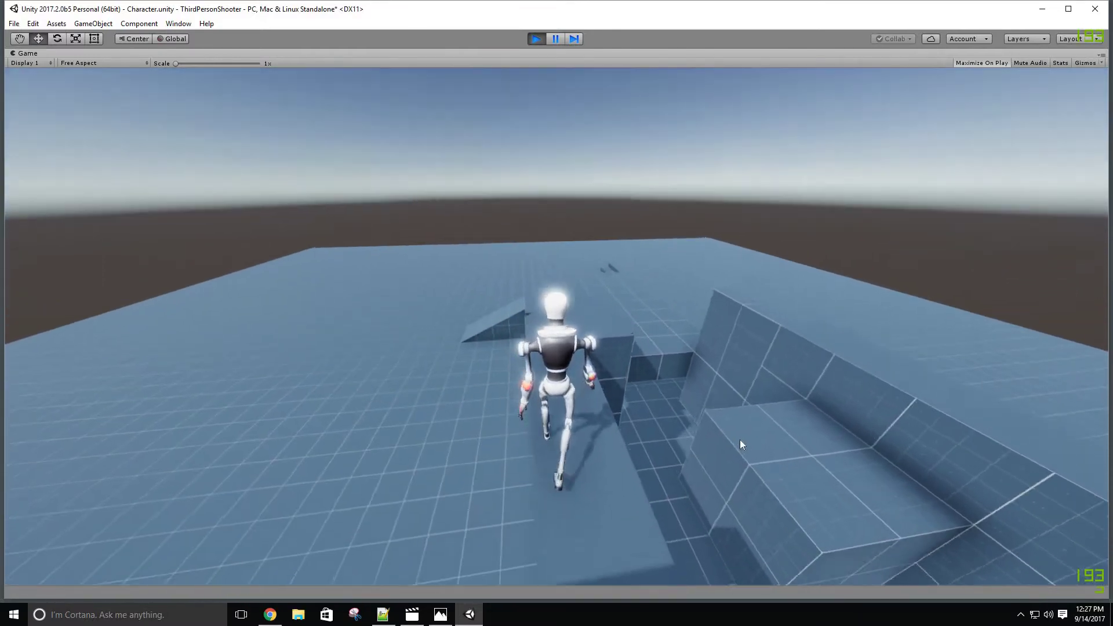
pyautogui.press('w')
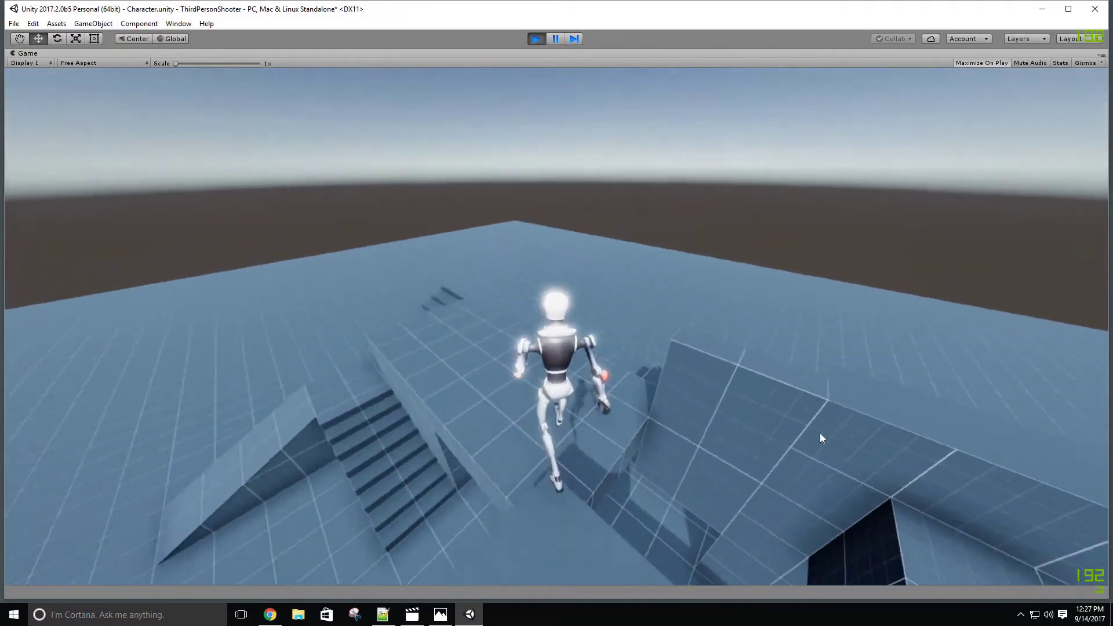
pyautogui.press('space')
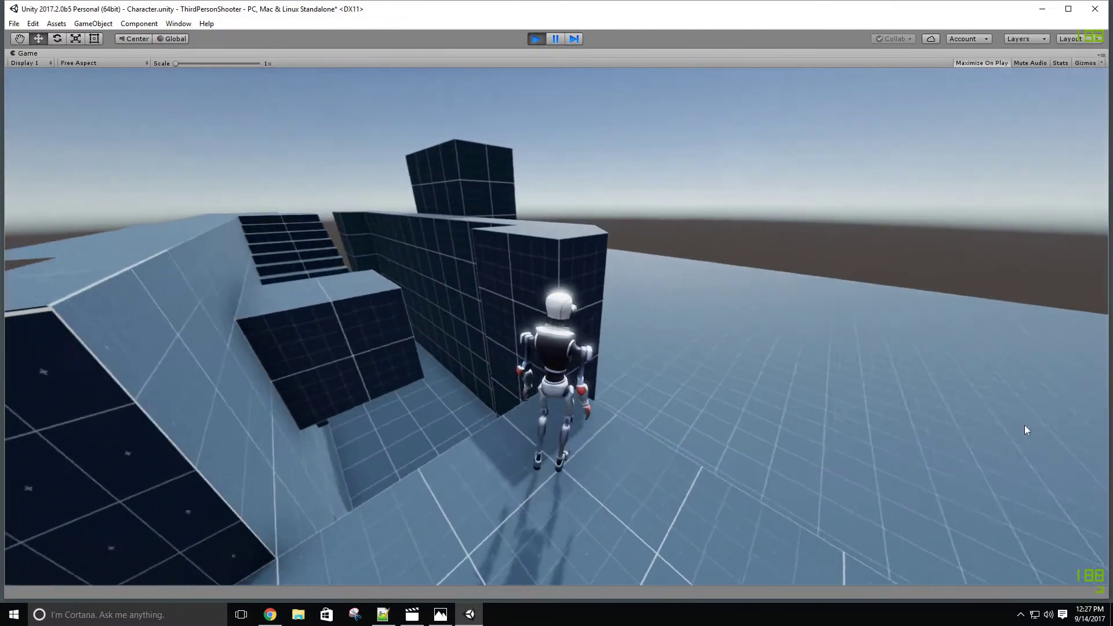
# Test the character's leaps between facing walls and its movement along the sloped ledges and around the corner
pyautogui.press('space')
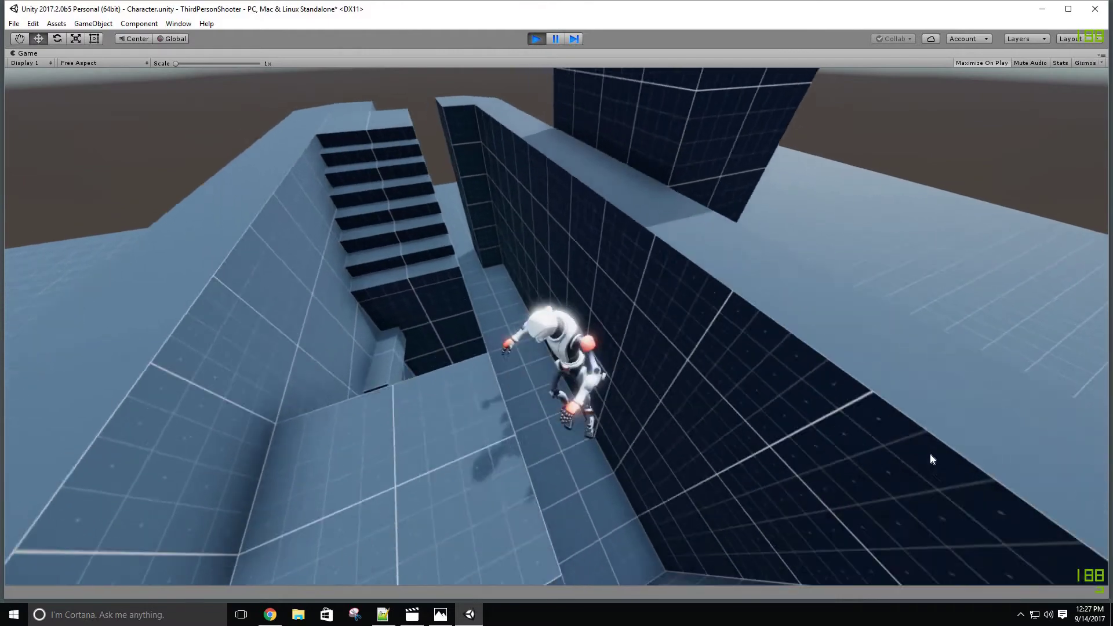
pyautogui.press('space')
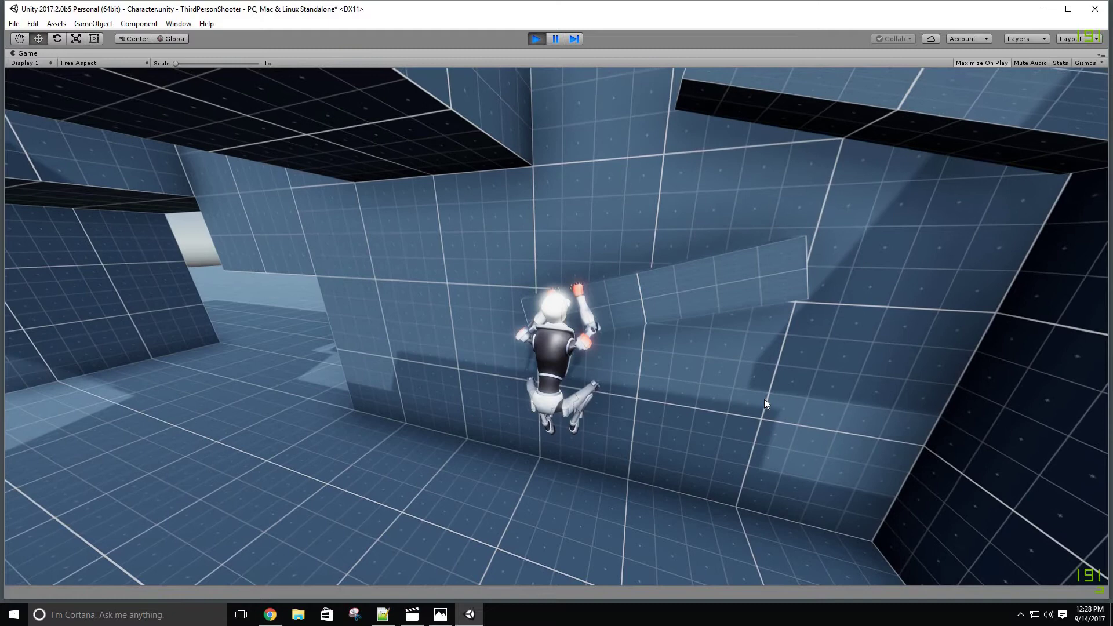
pyautogui.press('d')
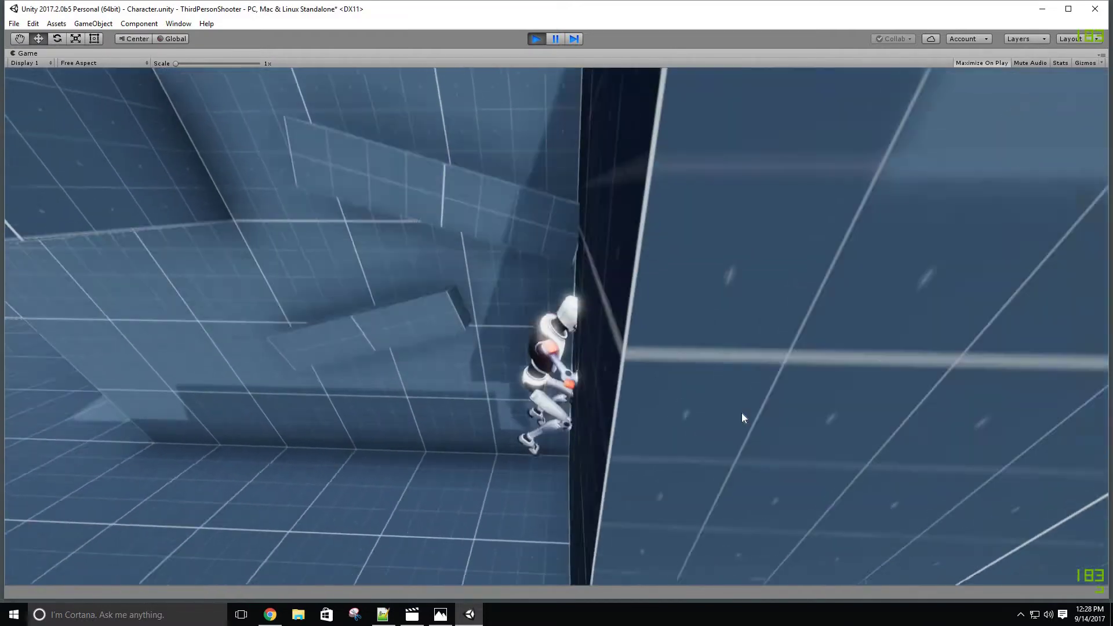
pyautogui.press('w')
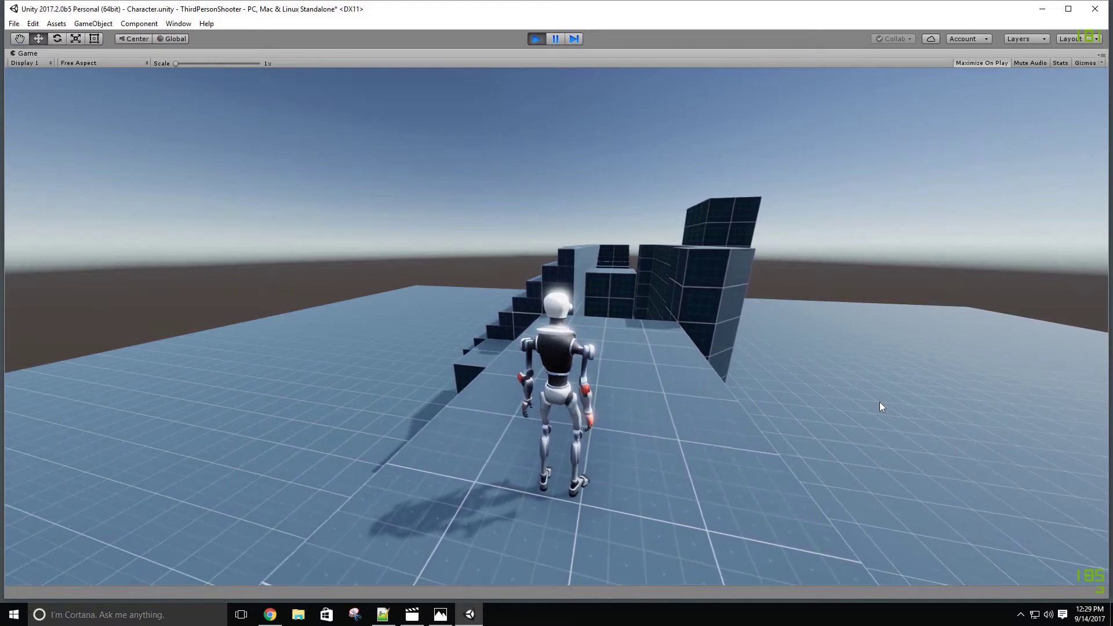
# Run the character to the wall beside the steps, jump to grab its edge and shimmy around the corner
pyautogui.press('w')
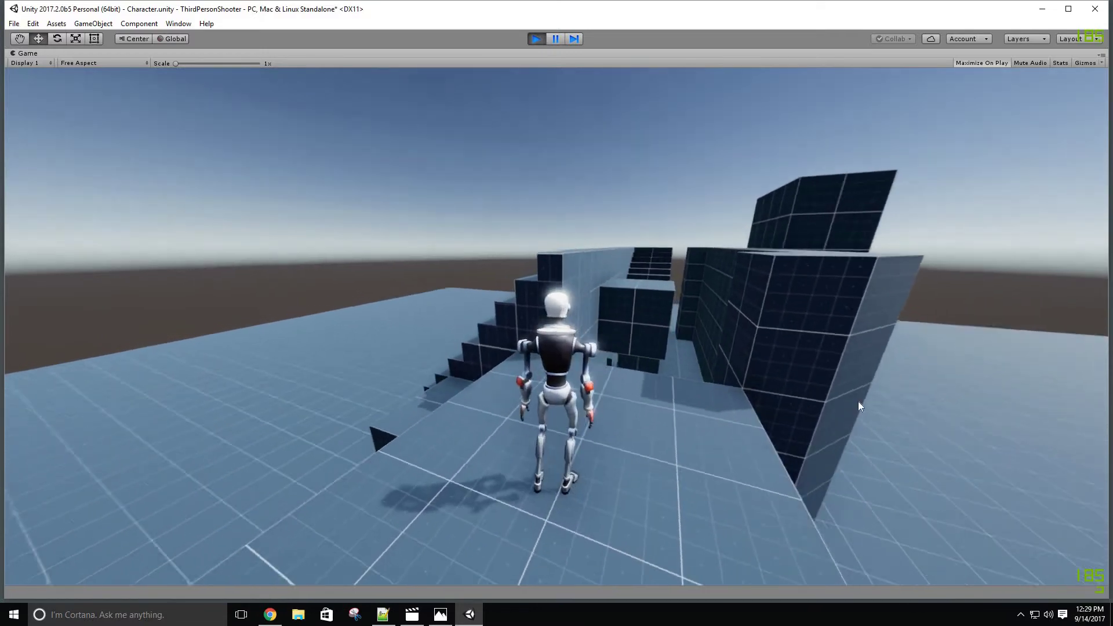
pyautogui.press('d')
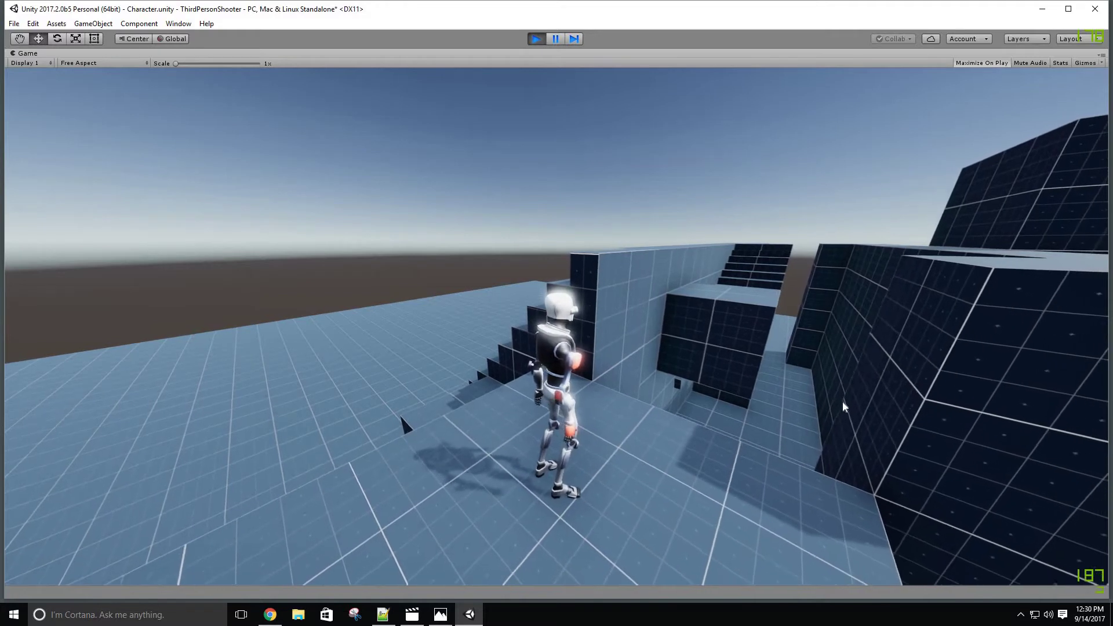
pyautogui.press('w')
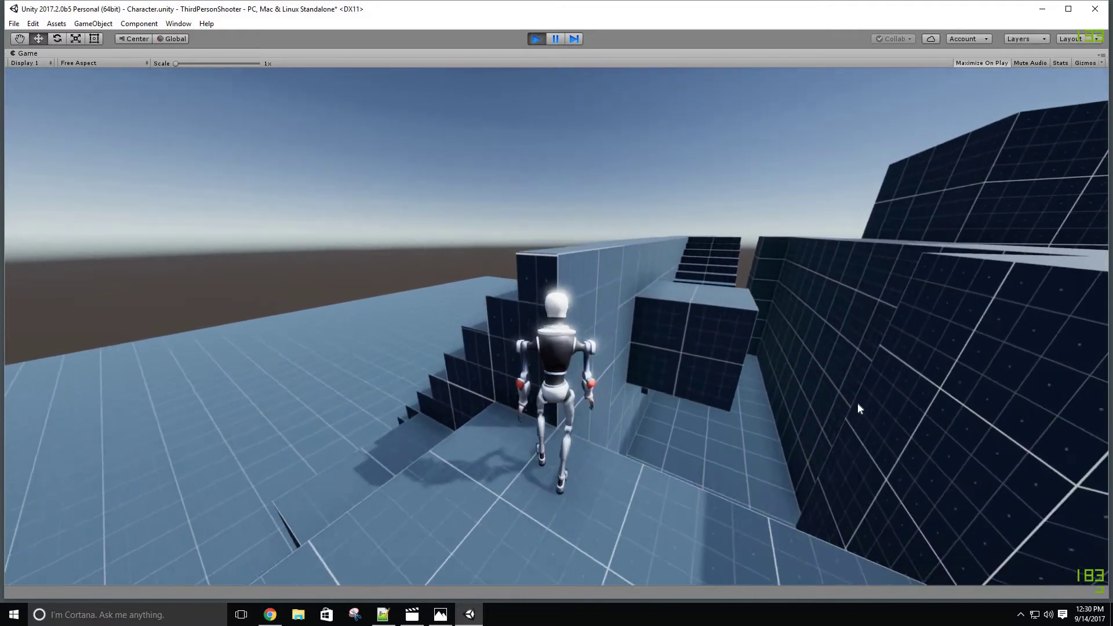
pyautogui.press('space')
pyautogui.press('d')
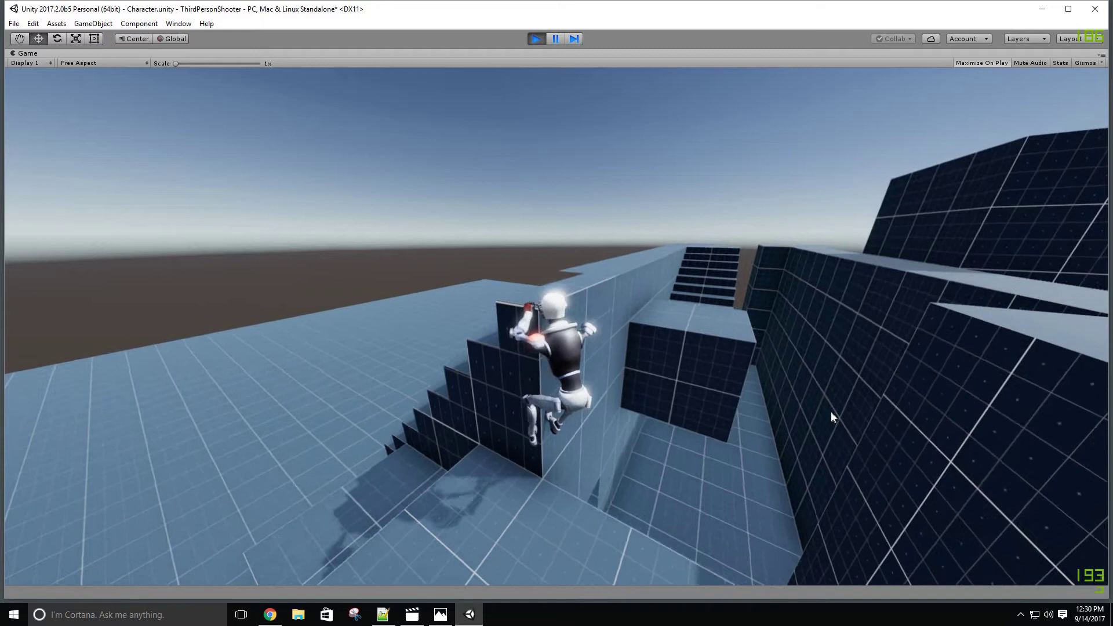
pyautogui.press('d')
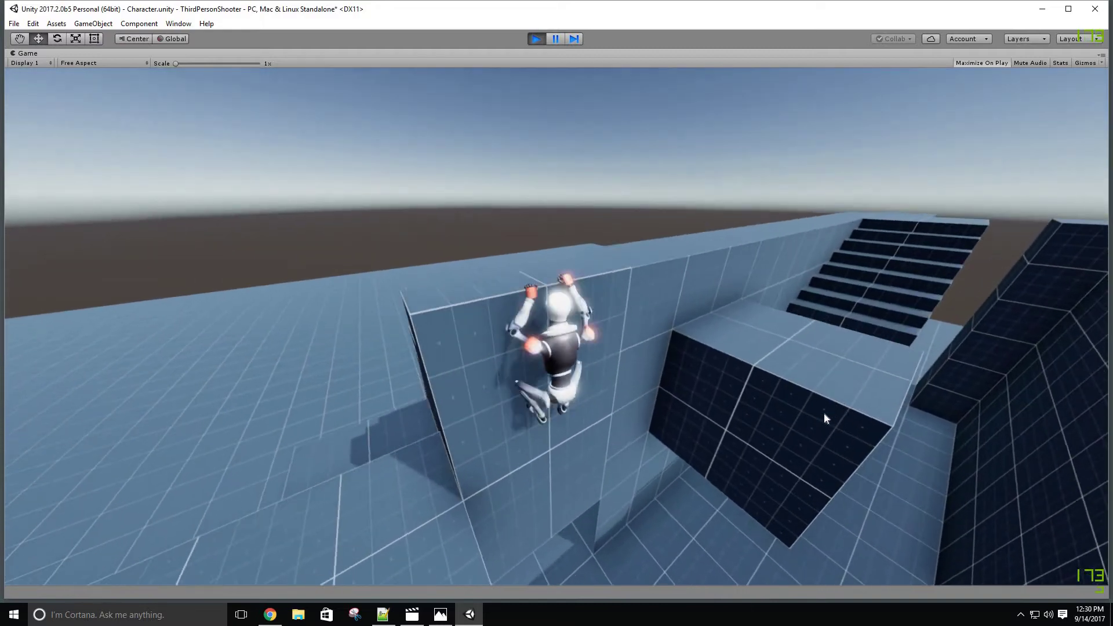
pyautogui.press('d')
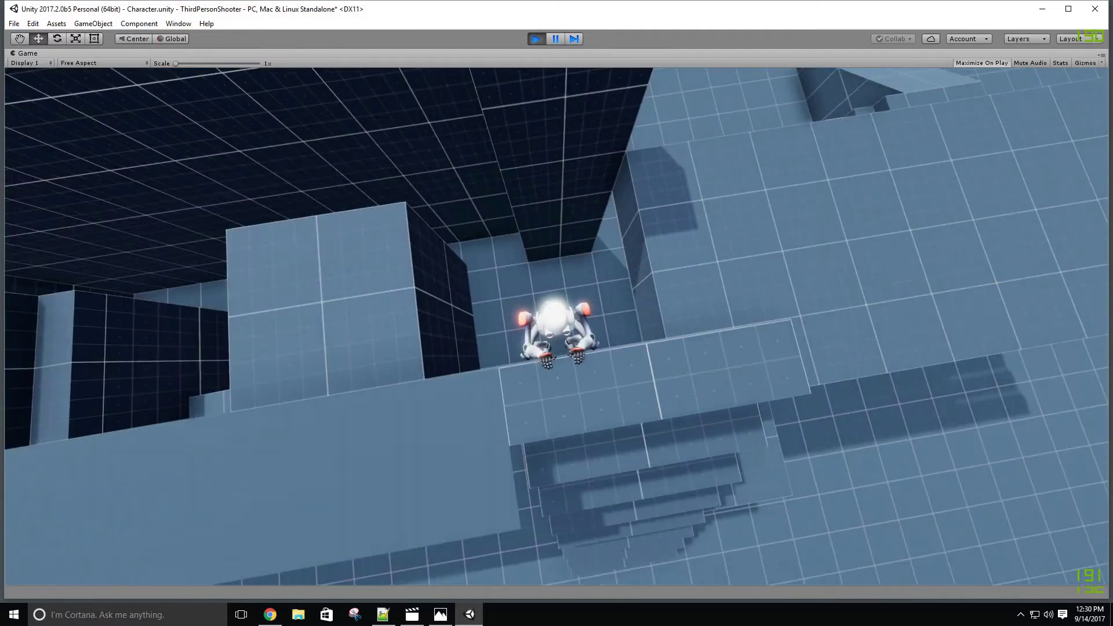
# Switch to Movies & TV, play the OptimalVelocity video to about 17 seconds, and close the player
pyautogui.hotkey('alt', 'Tab')
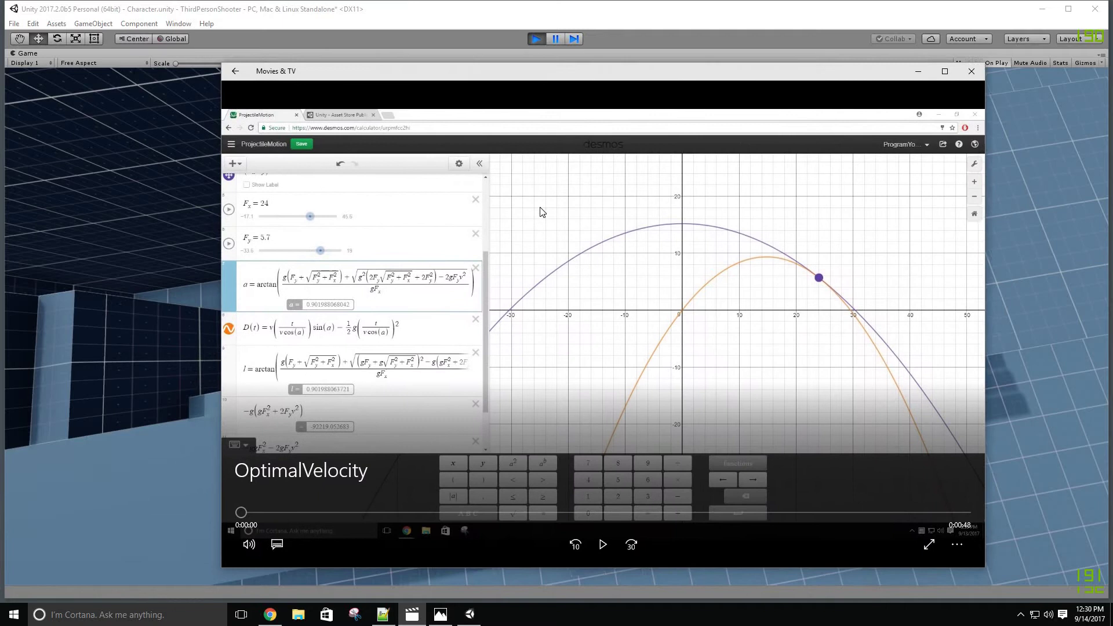
pyautogui.click(669, 342)
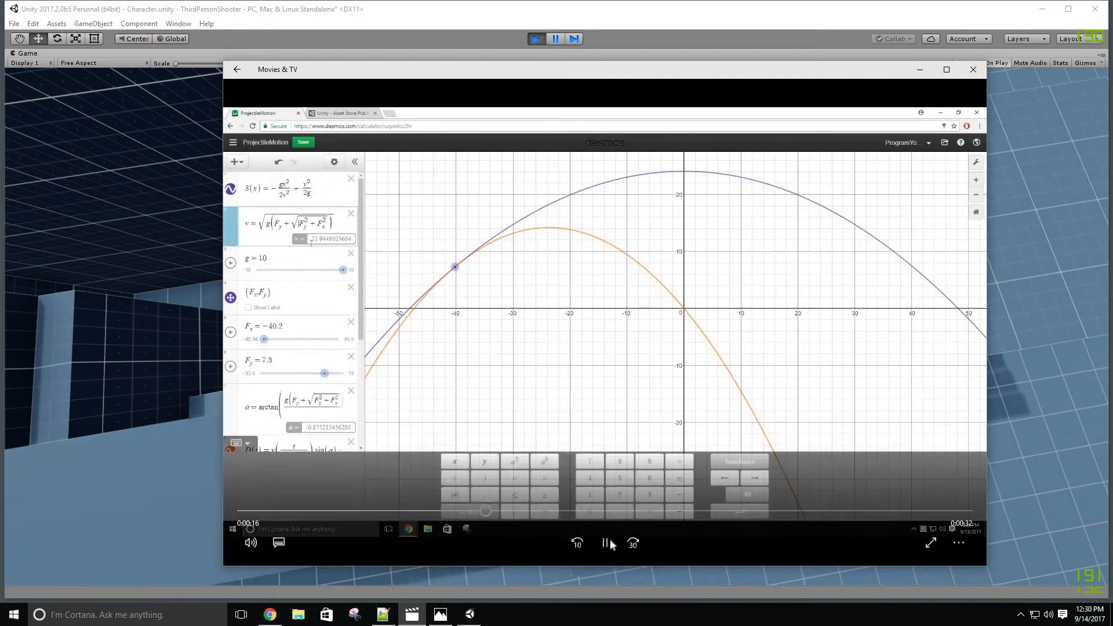
pyautogui.click(442, 251)
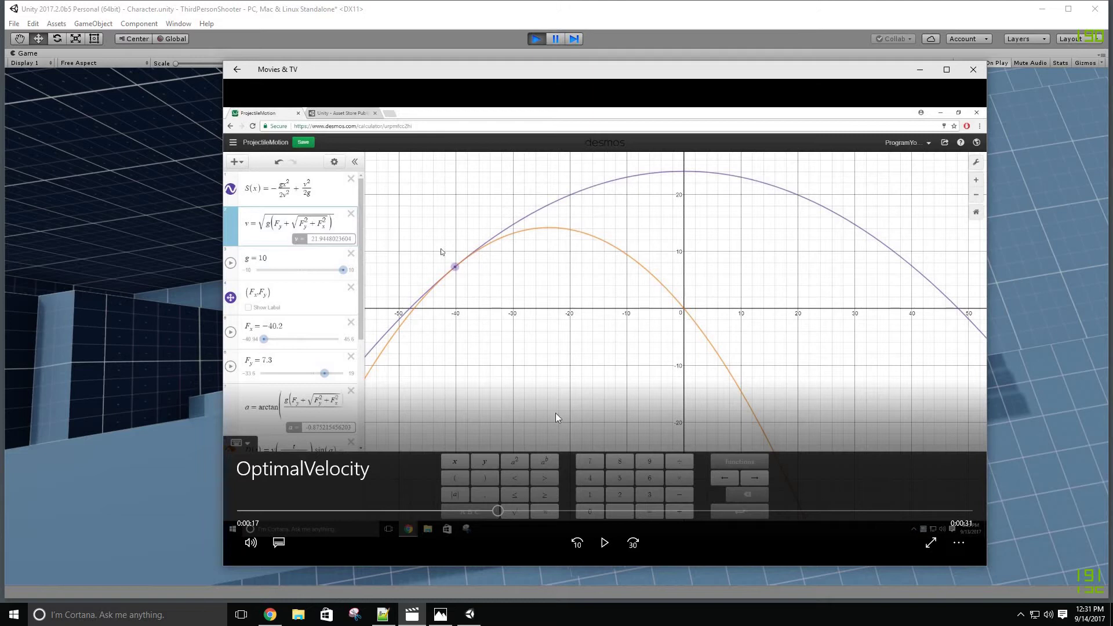
pyautogui.click(974, 70)
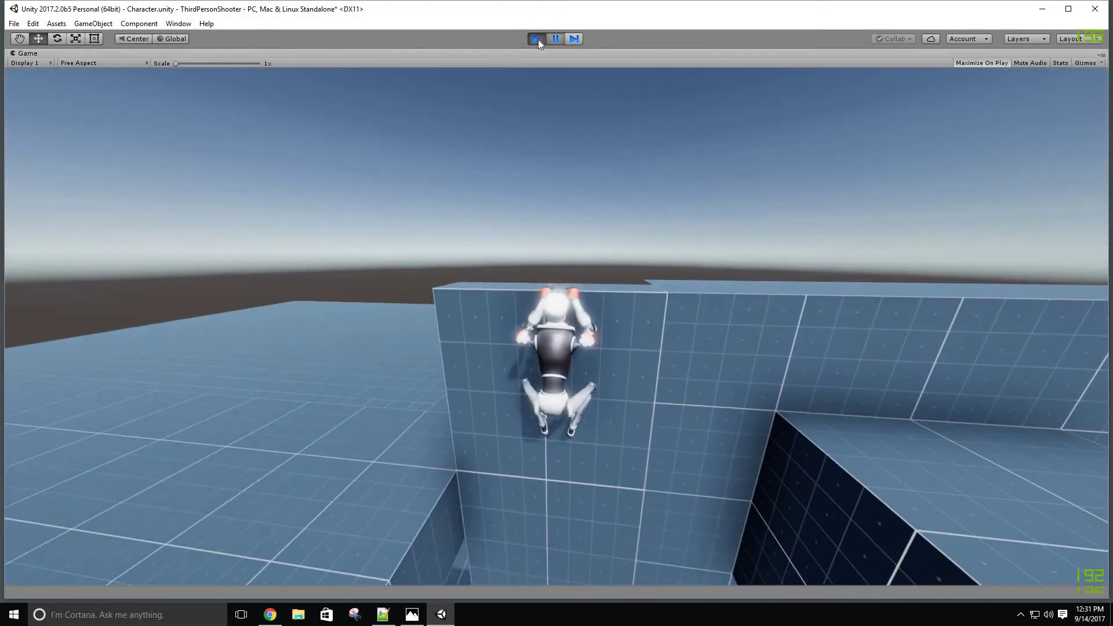
# Stop play mode and reposition the Graph object in the Math scene to about X 6.7, Y -27.8, Z 9.4
pyautogui.click(538, 39)
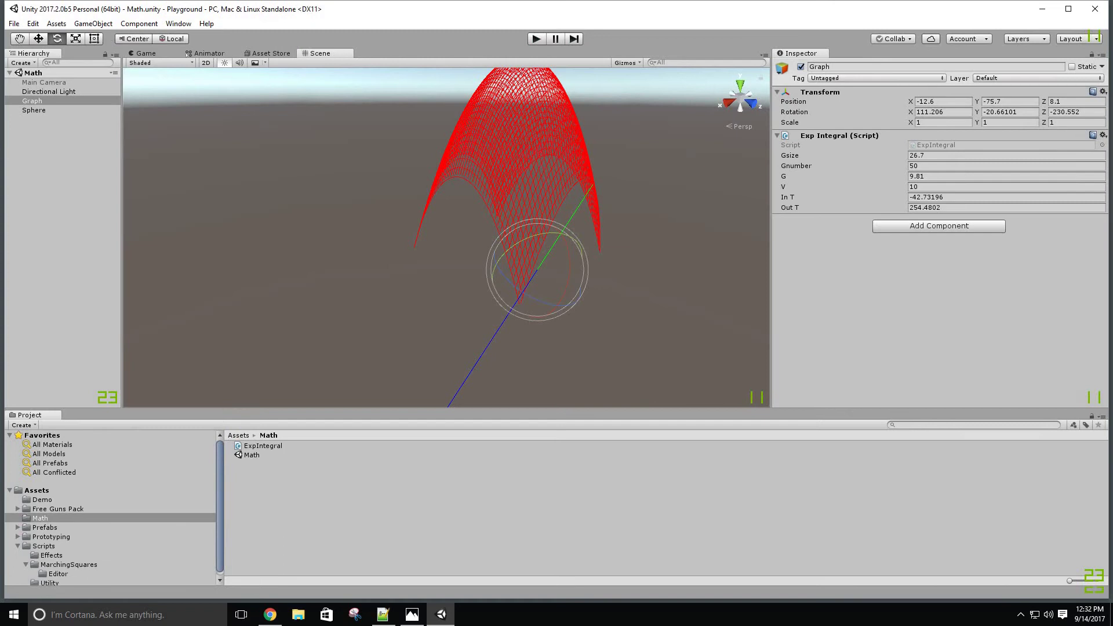
pyautogui.moveTo(536, 269); pyautogui.dragTo(503, 191)
pyautogui.moveTo(586, 181); pyautogui.dragTo(702, 153, button='right')
pyautogui.press('w')
pyautogui.press('a')
pyautogui.press('w')
pyautogui.press('d')
pyautogui.press('a')
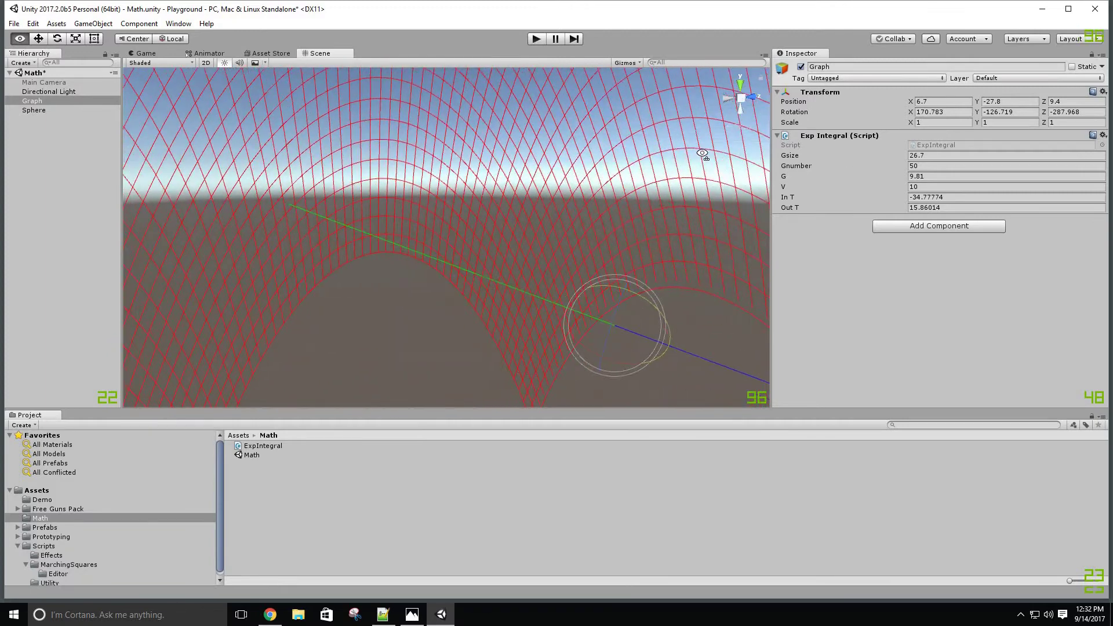
# Place the Graph near the sphere at about position -2.1, -4.63, 10.26 with rotation about 160.2, -74.4, -273.9
pyautogui.keyDown('alt'); pyautogui.moveTo(702, 154); pyautogui.dragTo(583, 189); pyautogui.keyUp('alt')
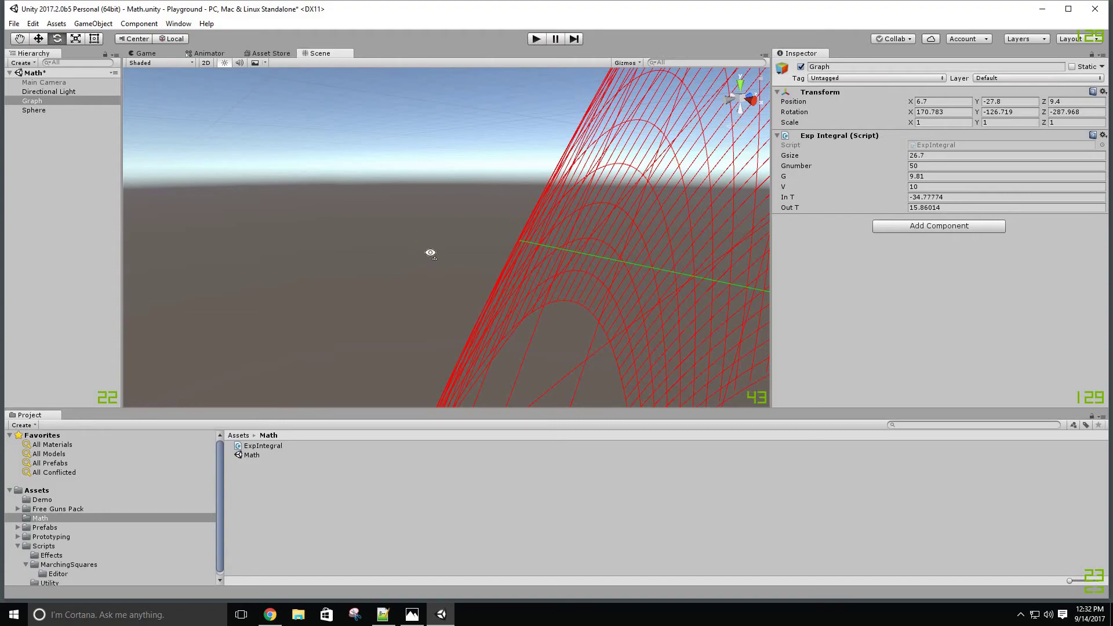
pyautogui.keyDown('alt'); pyautogui.moveTo(429, 251); pyautogui.dragTo(387, 156); pyautogui.keyUp('alt')
pyautogui.press('e')
pyautogui.press('w')
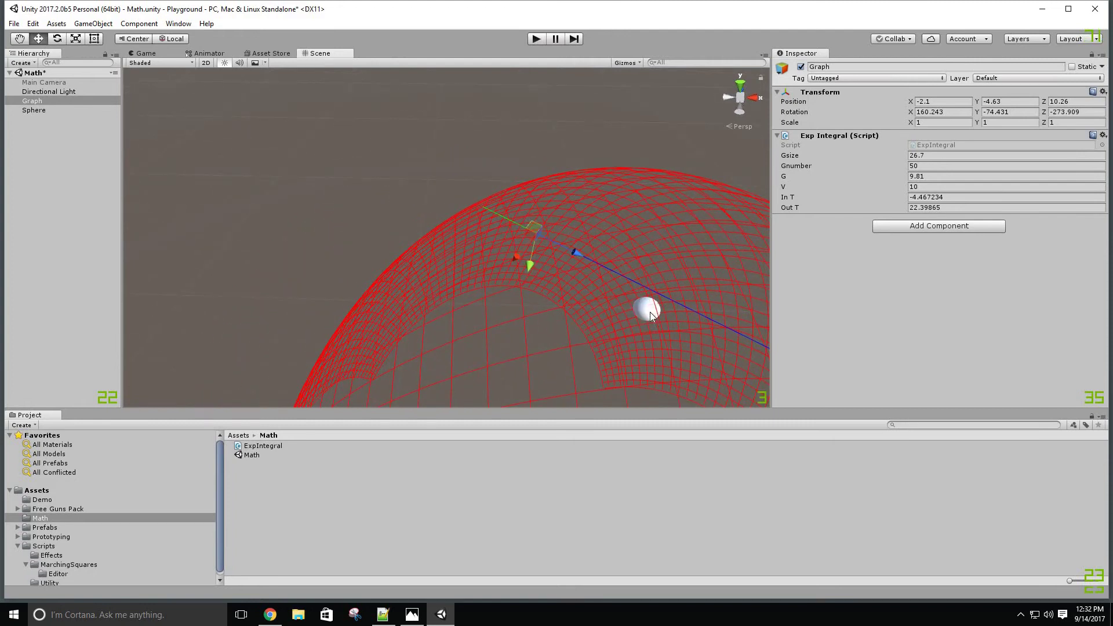
# Select the Sphere, examine it against the Graph's surface from several angles along with its components, and clear the selection
pyautogui.click(652, 315)
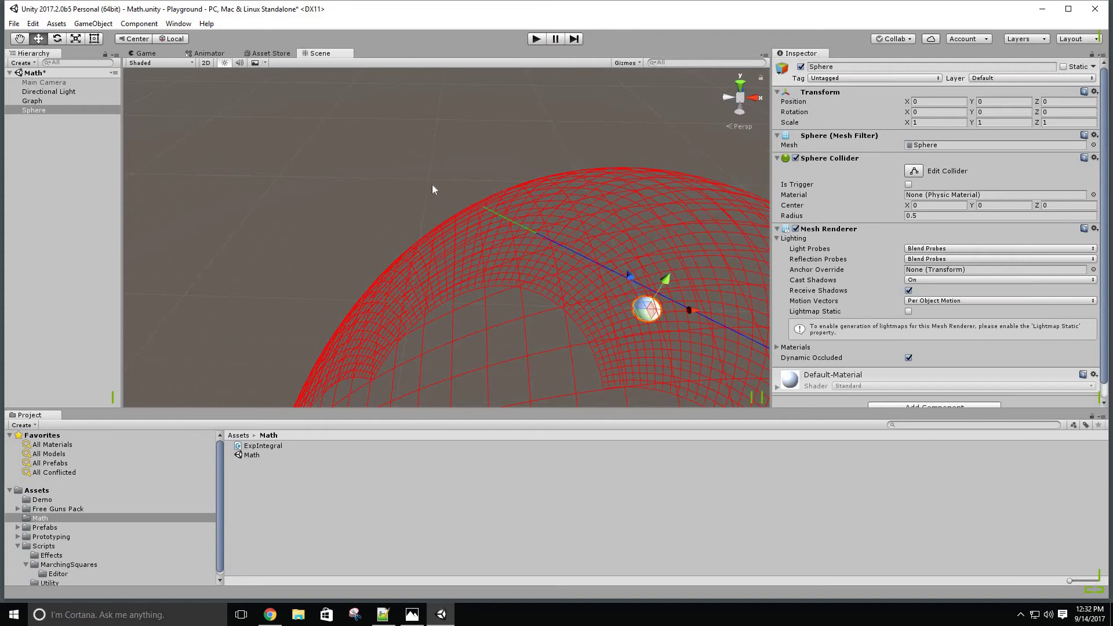
pyautogui.keyDown('alt'); pyautogui.moveTo(637, 207); pyautogui.dragTo(561, 245); pyautogui.keyUp('alt')
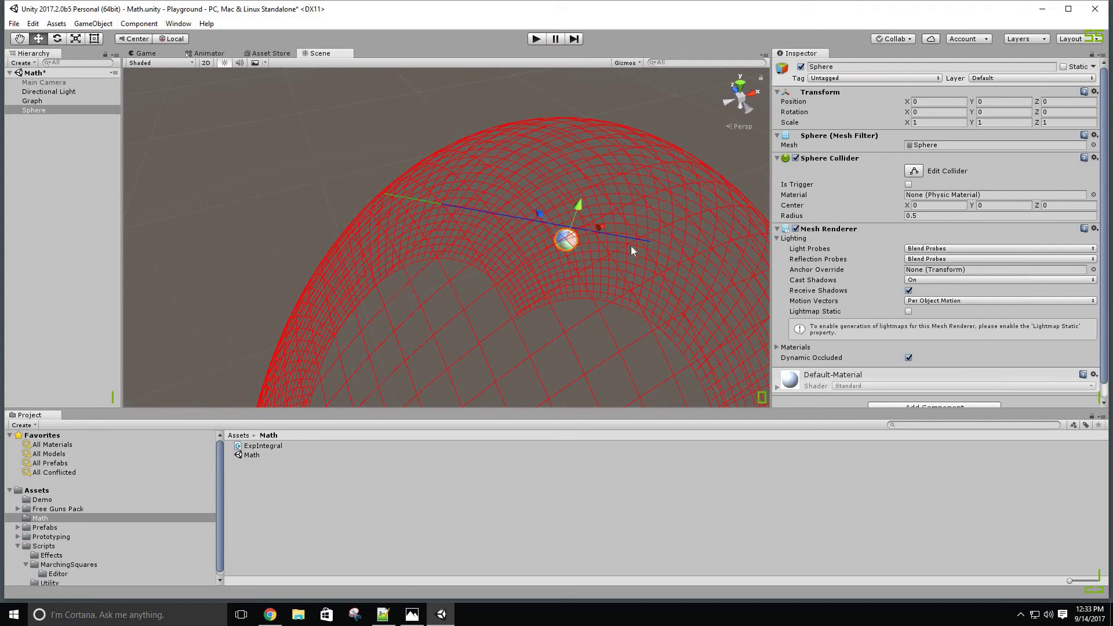
pyautogui.keyDown('alt'); pyautogui.moveTo(637, 247); pyautogui.dragTo(687, 231); pyautogui.keyUp('alt')
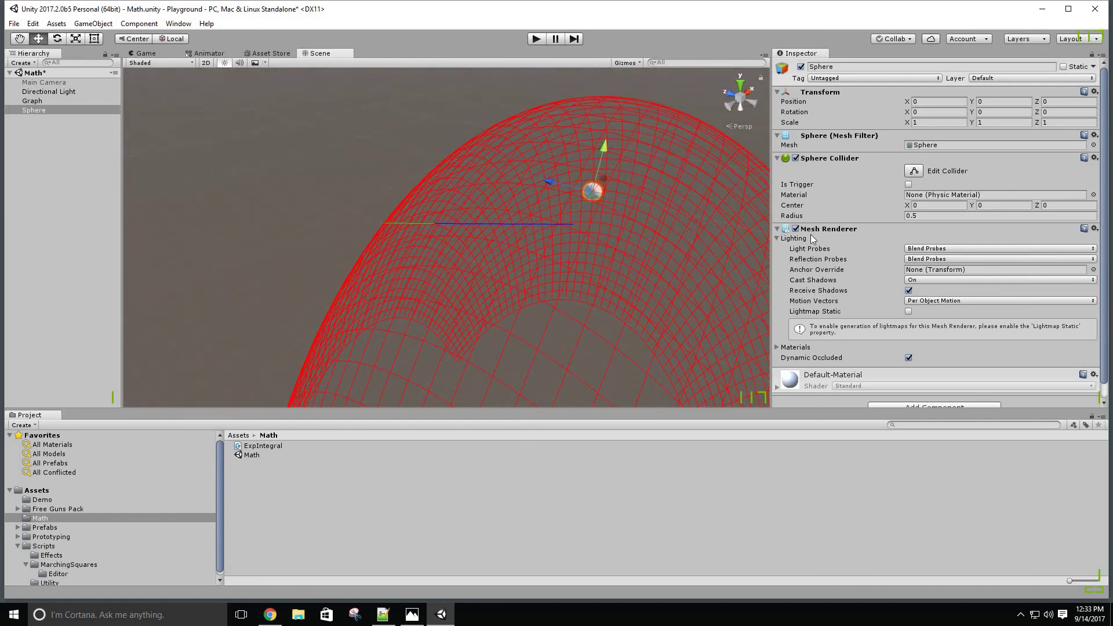
pyautogui.scroll(-1, 808, 239)
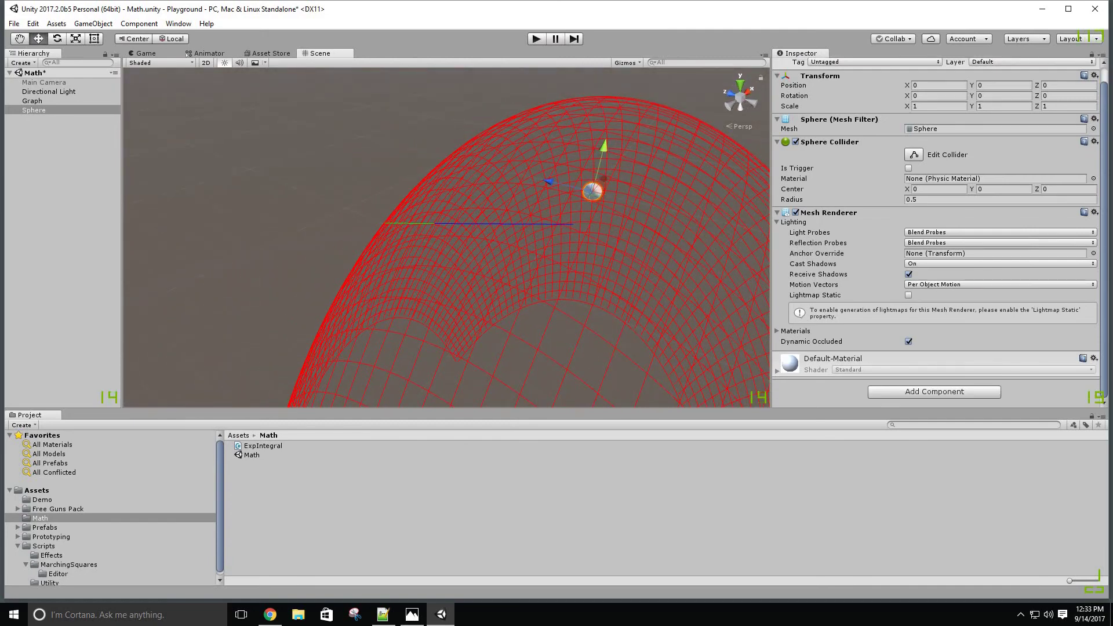
pyautogui.hotkey('alt', 'Tab')
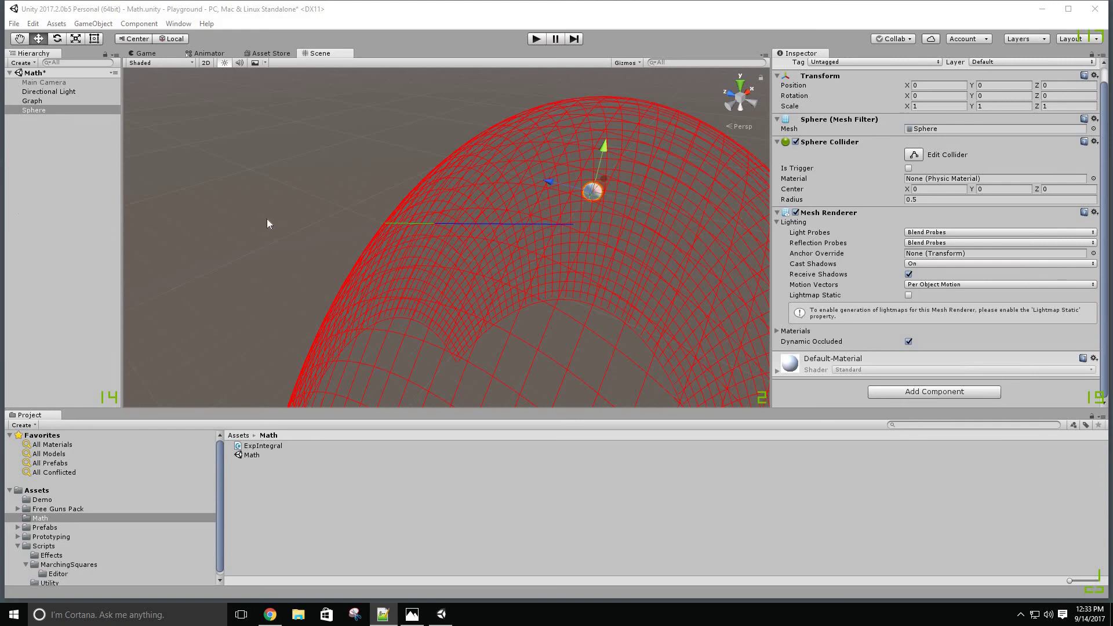
pyautogui.click(328, 227)
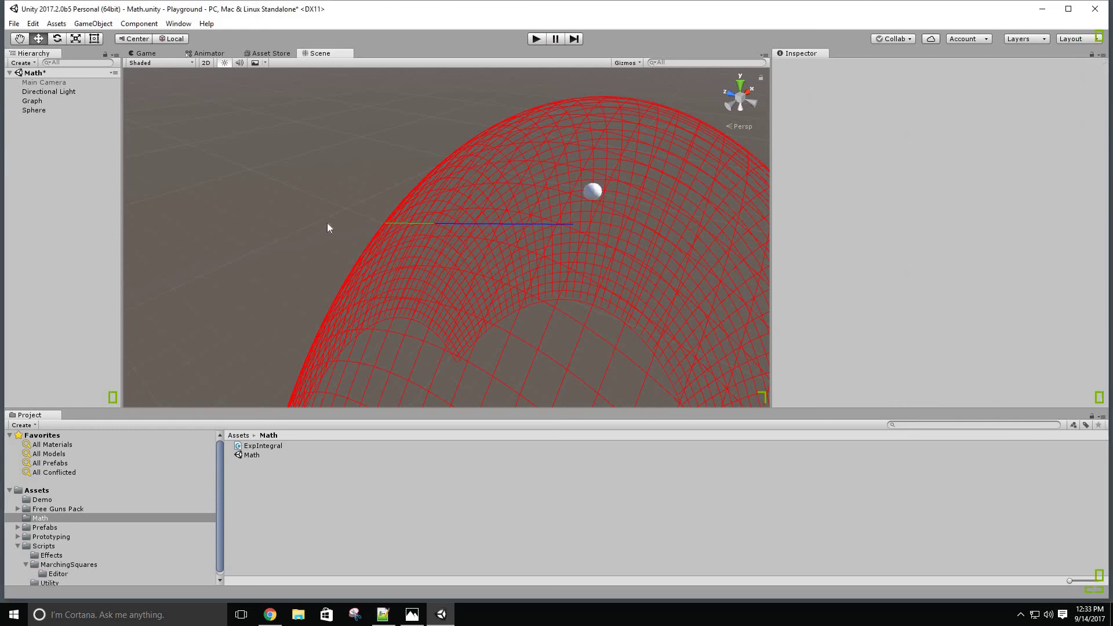